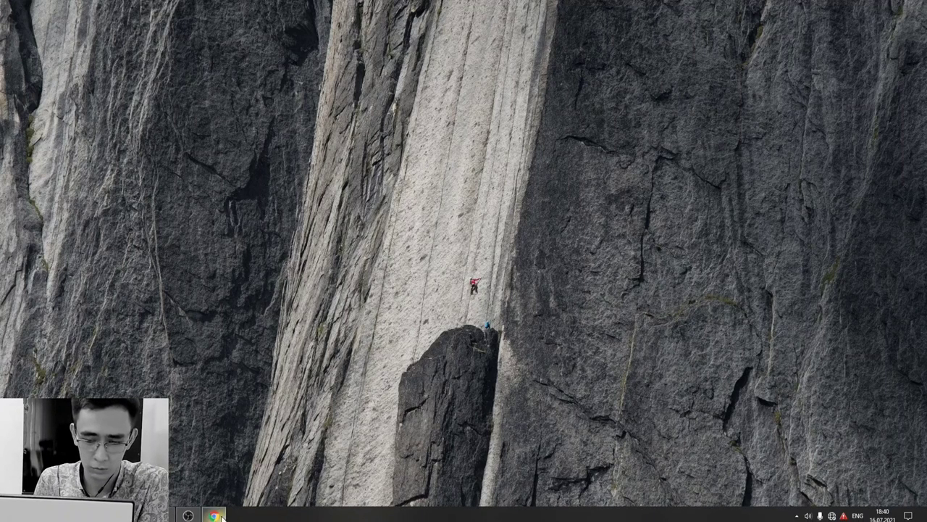
# - Open a new Chrome window and go to figma.com
pyautogui.click(214, 515)
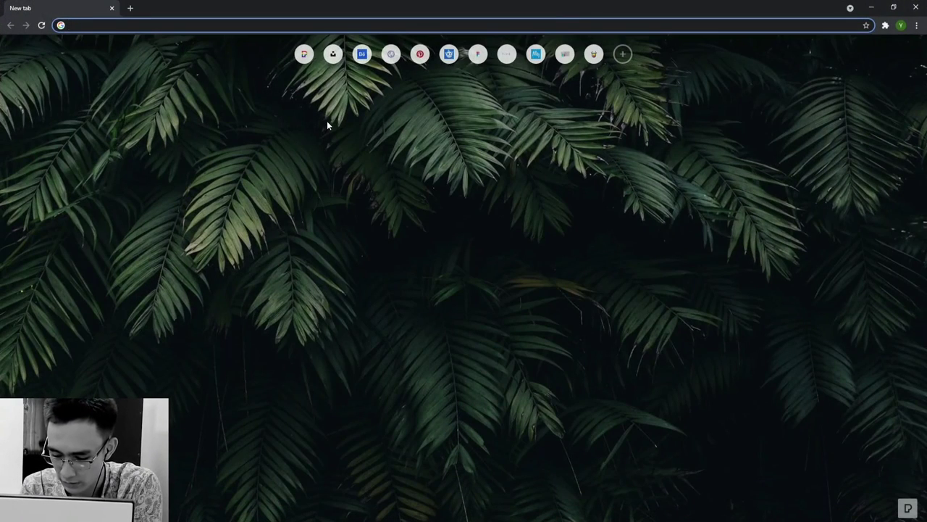
pyautogui.write('figma.')
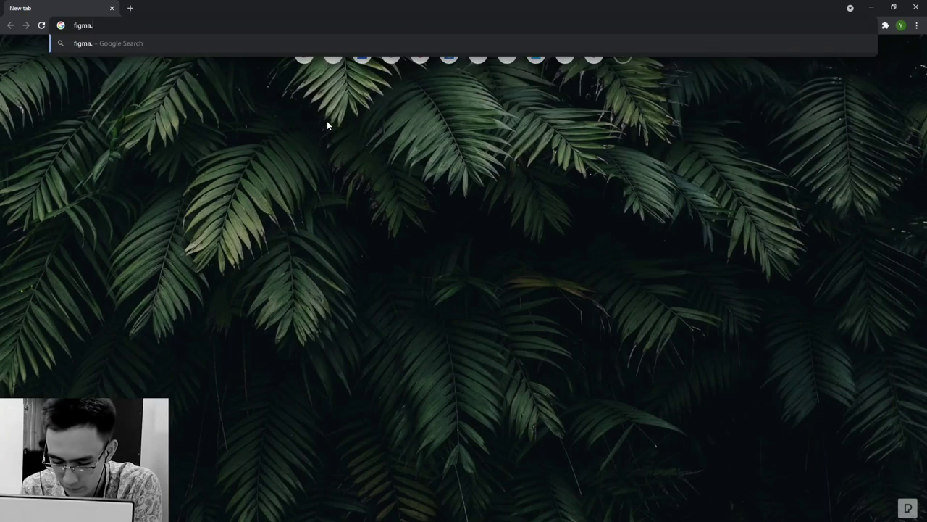
pyautogui.write('com')
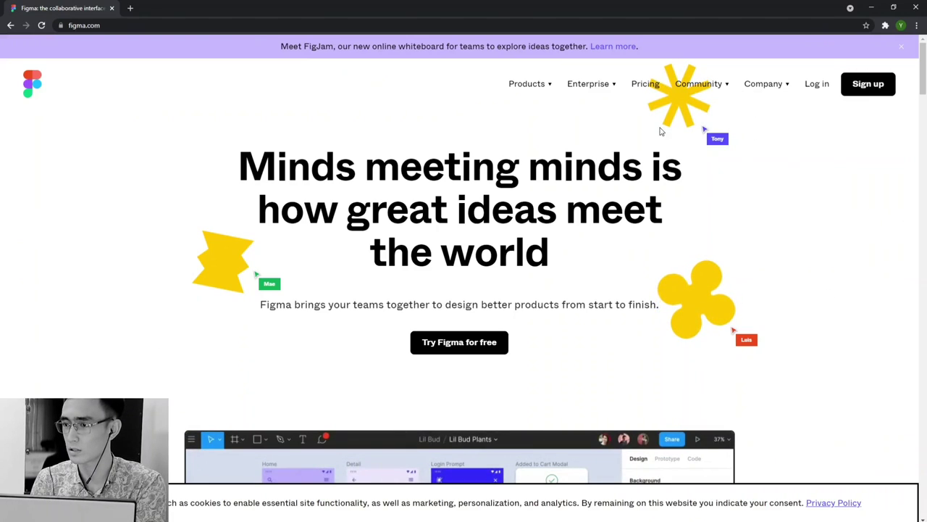
# - Open Figma's sign-up dialog and enter the account's Gmail address
pyautogui.click(878, 87)
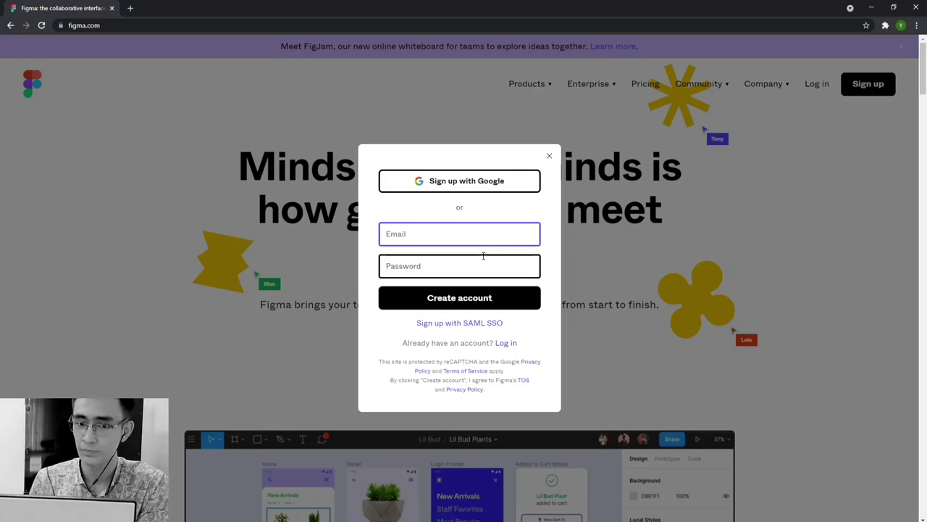
pyautogui.click(901, 25)
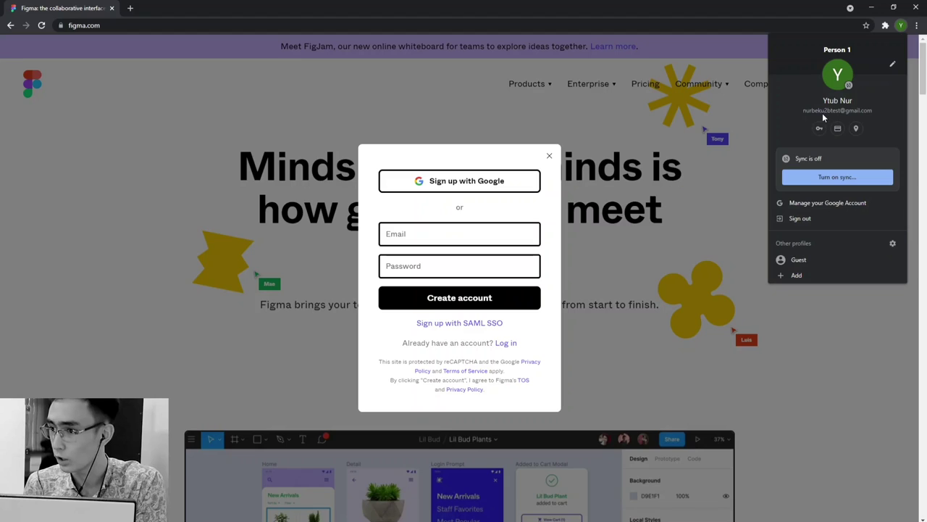
pyautogui.click(499, 235)
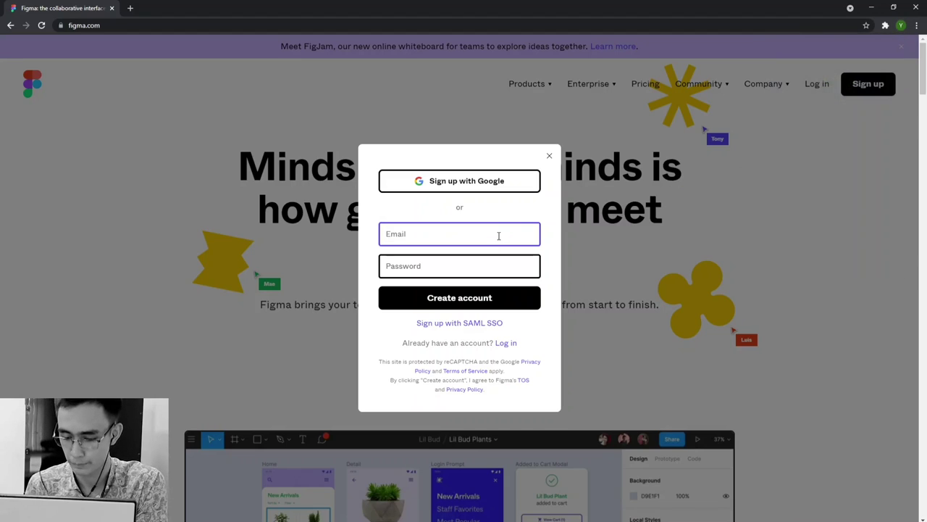
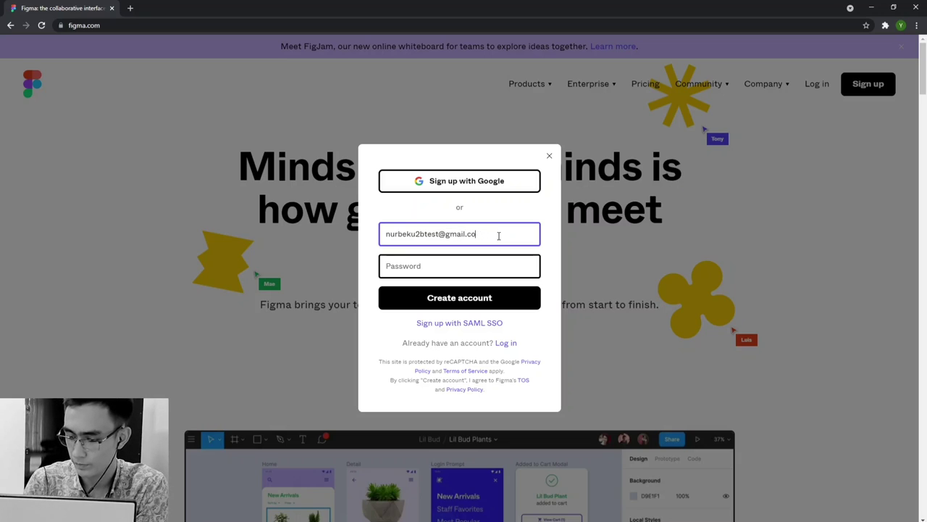
# - Enter a password for the new Figma account
pyautogui.click(901, 25)
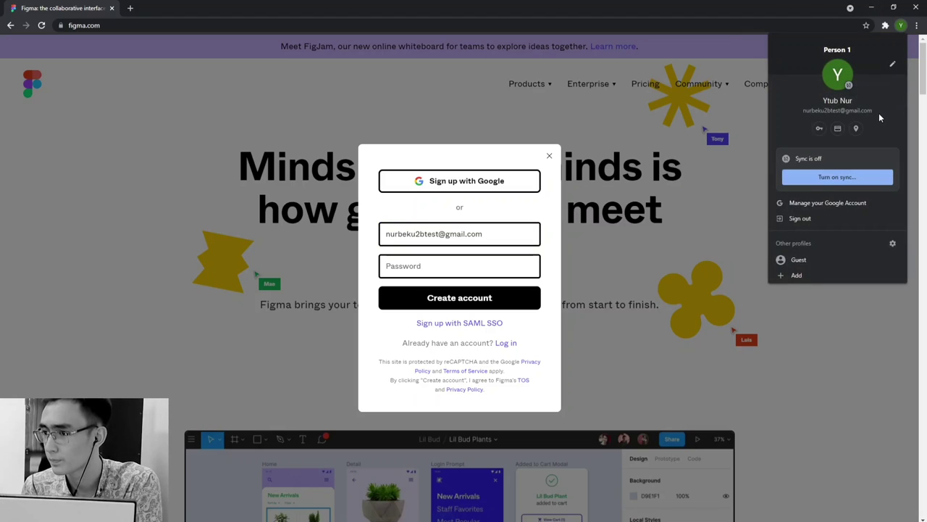
pyautogui.click(450, 267)
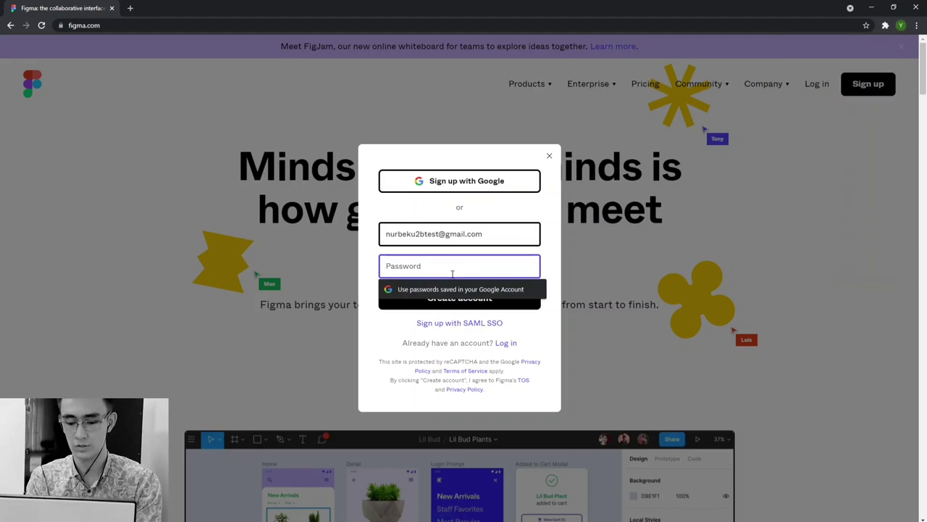
pyautogui.write('•••')
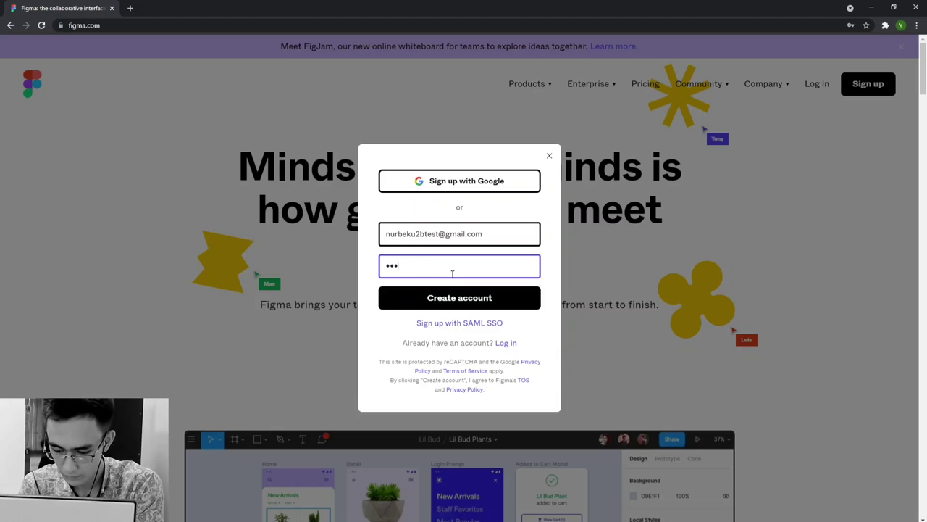
pyautogui.write('••••••')
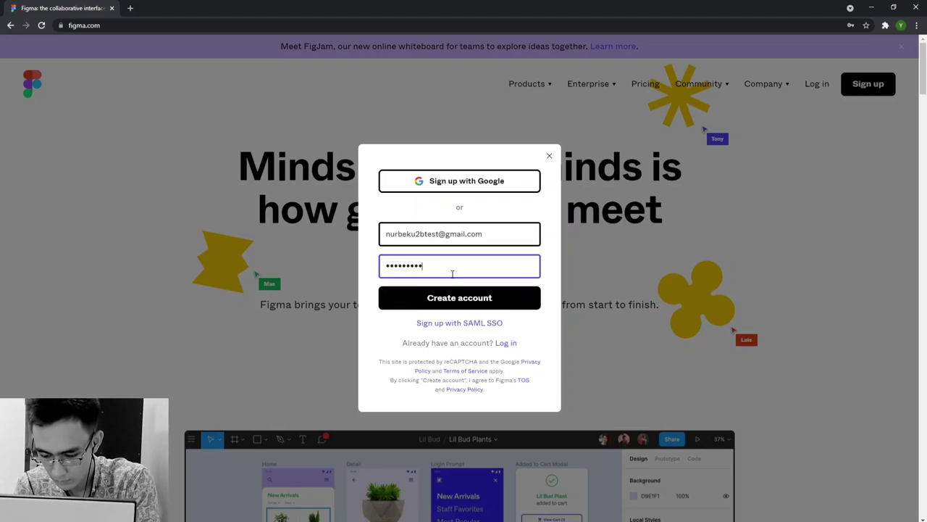
pyautogui.write('•••••')
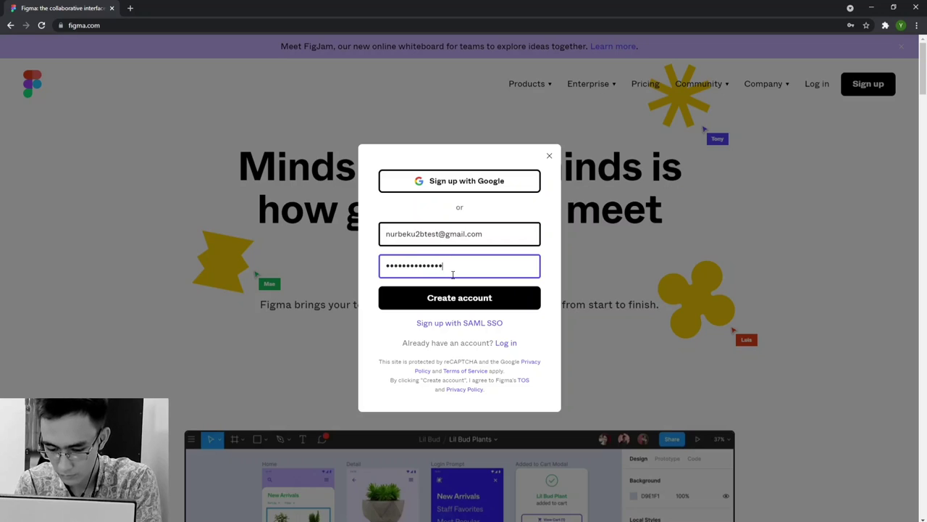
# - Enter a display name, choose Design as the kind of work, and create the account
pyautogui.click(481, 295)
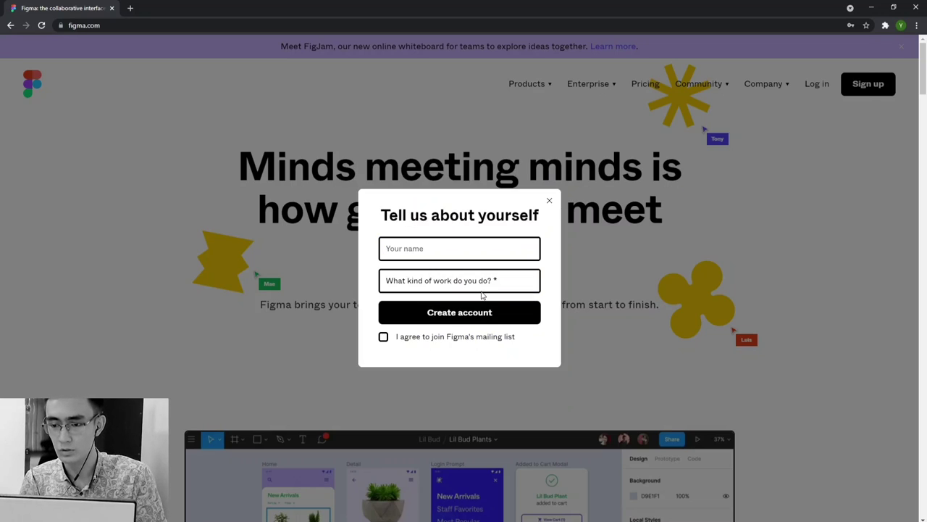
pyautogui.click(463, 245)
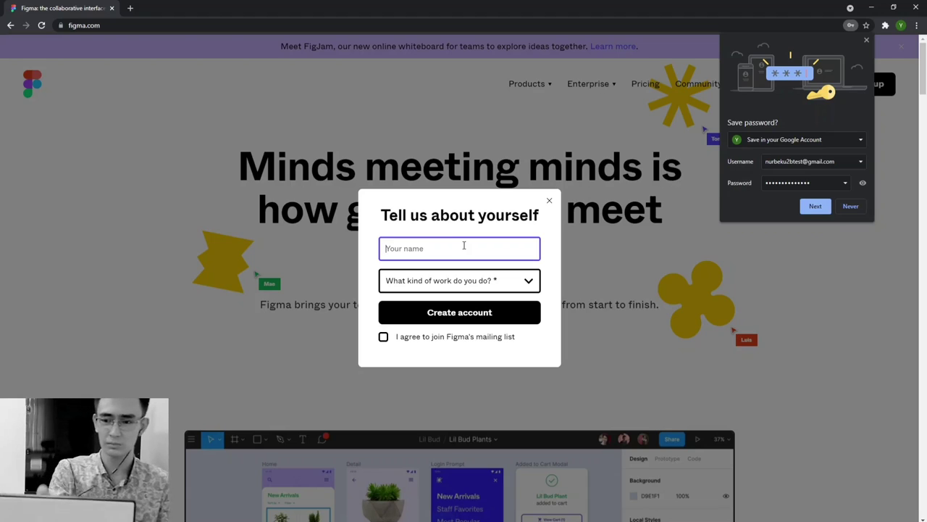
pyautogui.click(837, 206)
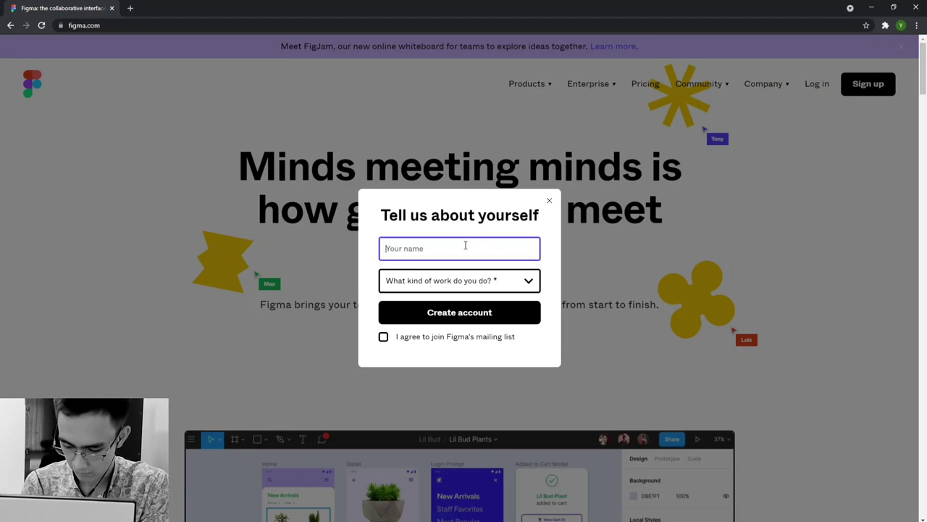
pyautogui.write('You')
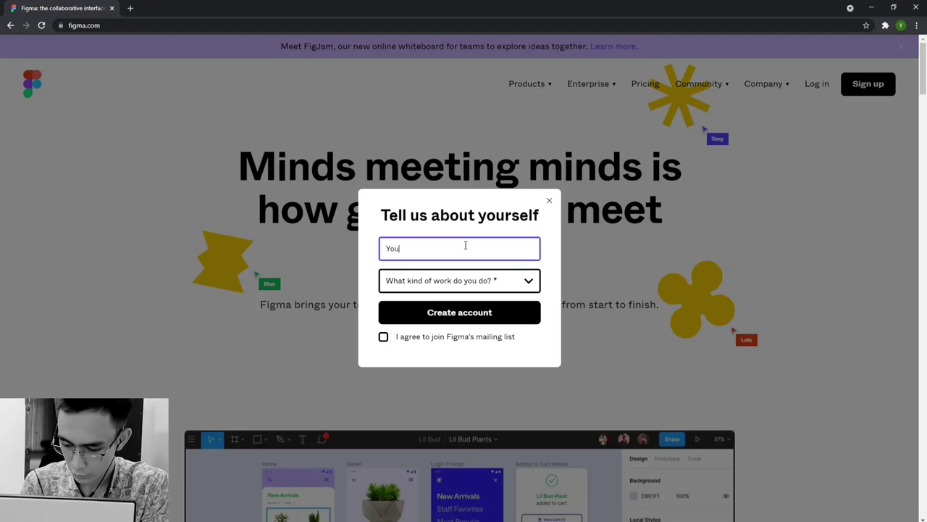
pyautogui.write('tu')
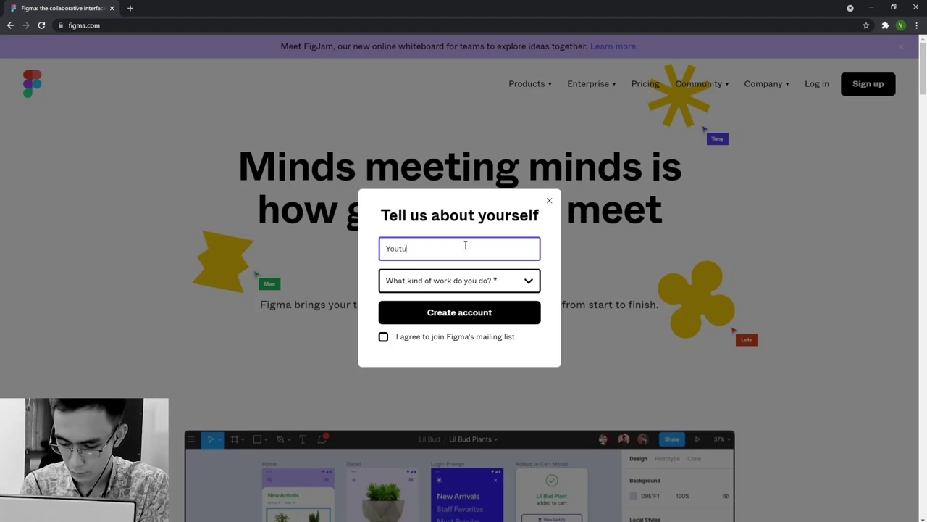
pyautogui.write('be Test')
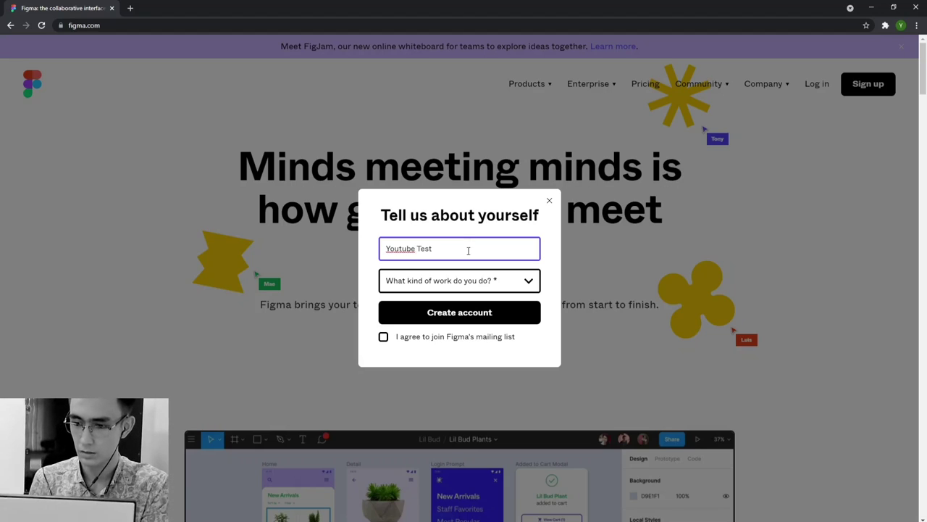
pyautogui.click(471, 282)
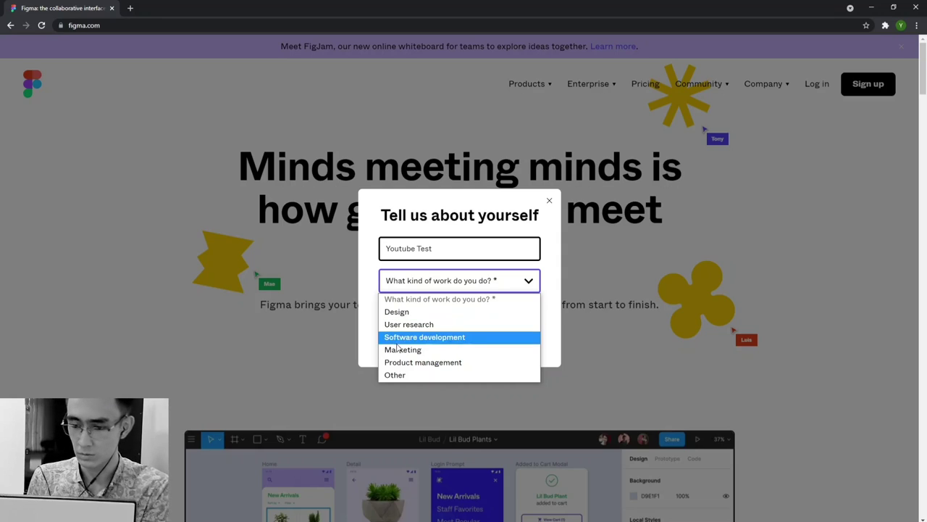
pyautogui.click(404, 312)
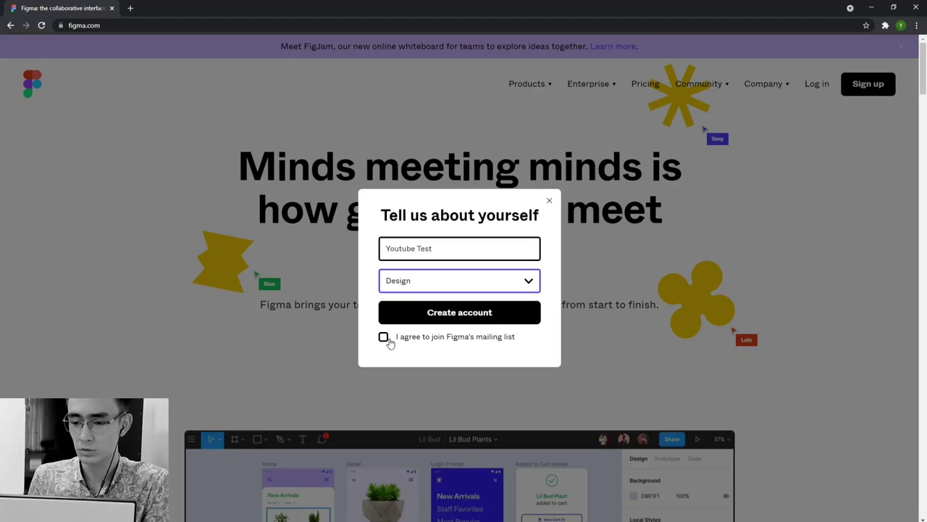
pyautogui.click(480, 321)
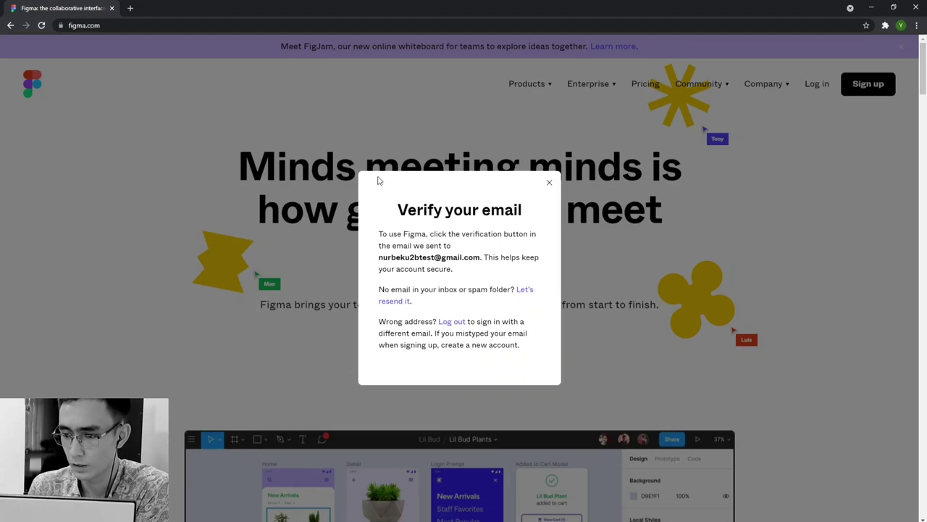
# - In Gmail, open Figma's verification message and confirm the email address
pyautogui.click(137, 9)
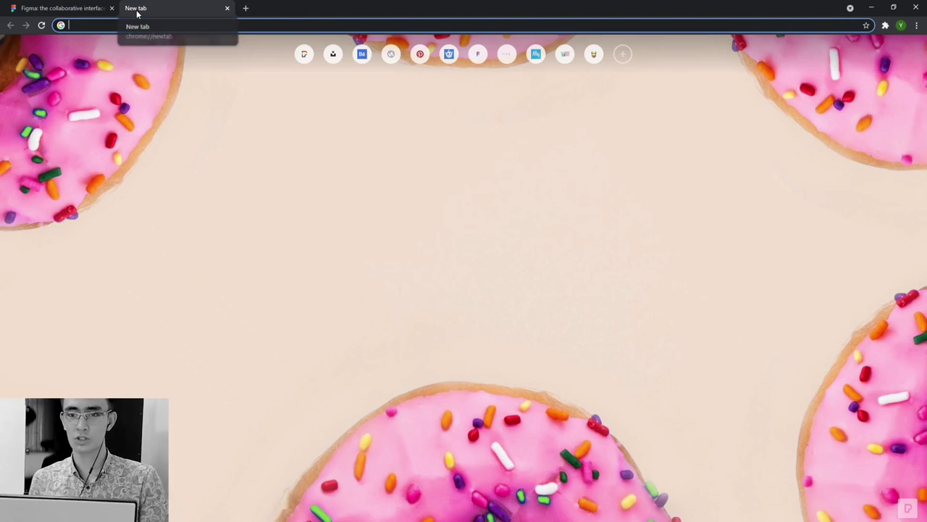
pyautogui.write('g')
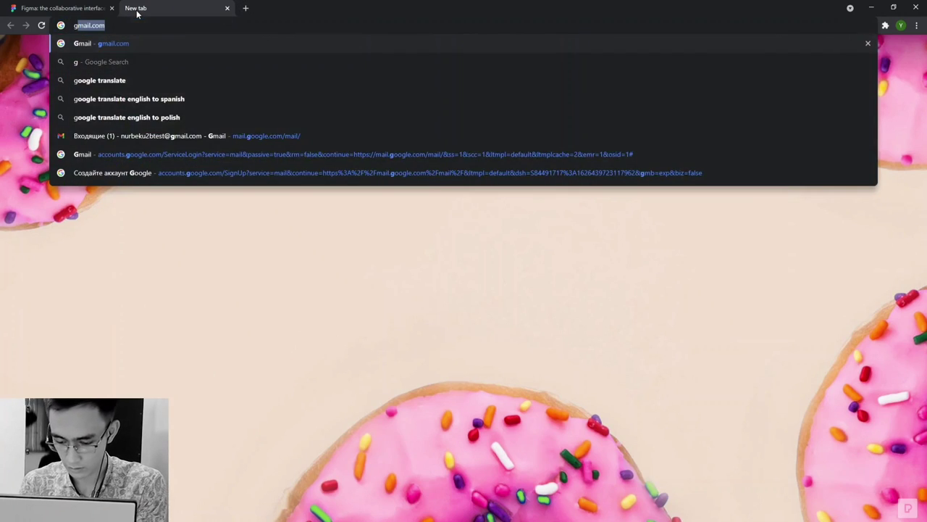
pyautogui.write('mail.c')
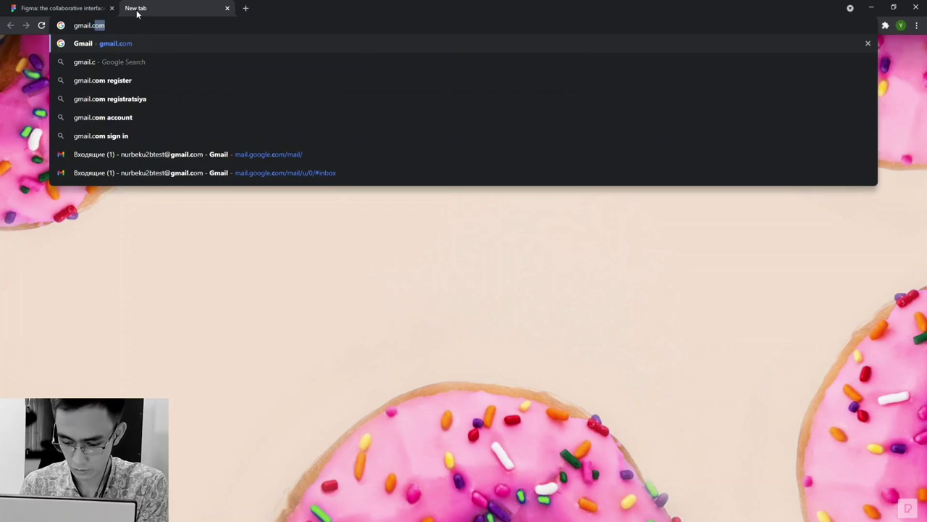
pyautogui.write('om')
pyautogui.press('Return')
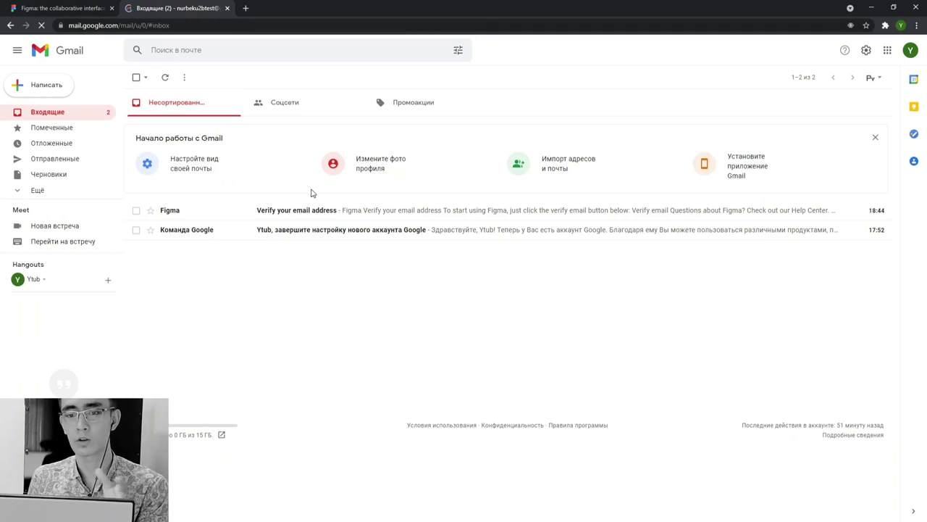
pyautogui.click(306, 211)
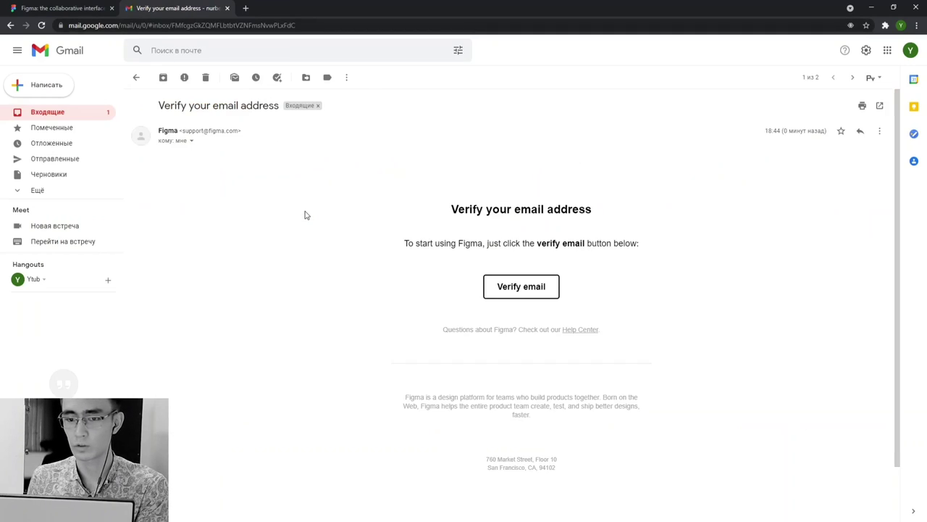
pyautogui.click(530, 290)
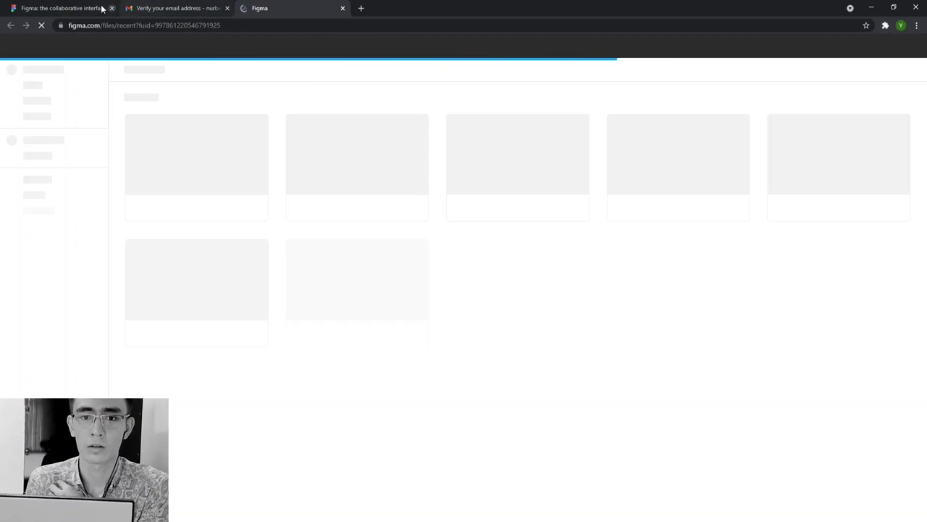
# - Close the original Figma tab and the Gmail tab, leaving Figma's file browser
pyautogui.click(101, 9)
pyautogui.click(112, 8)
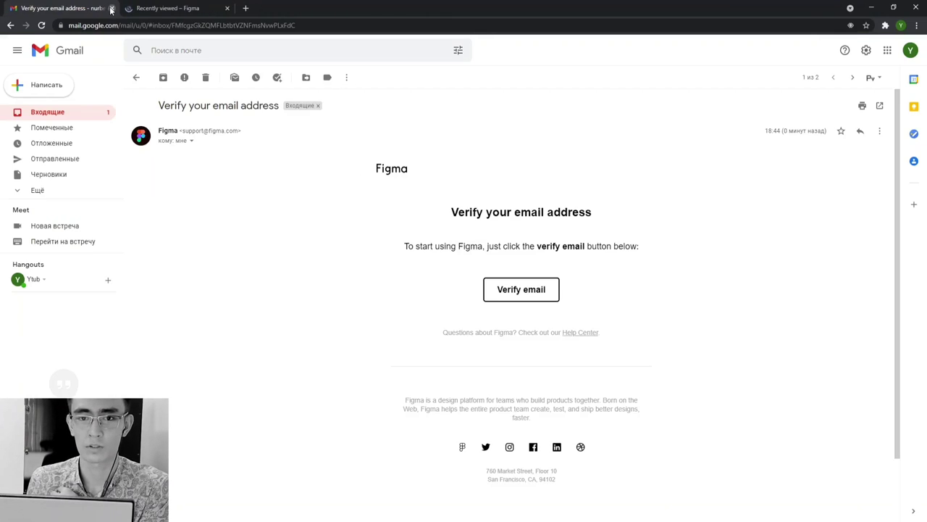
pyautogui.click(111, 8)
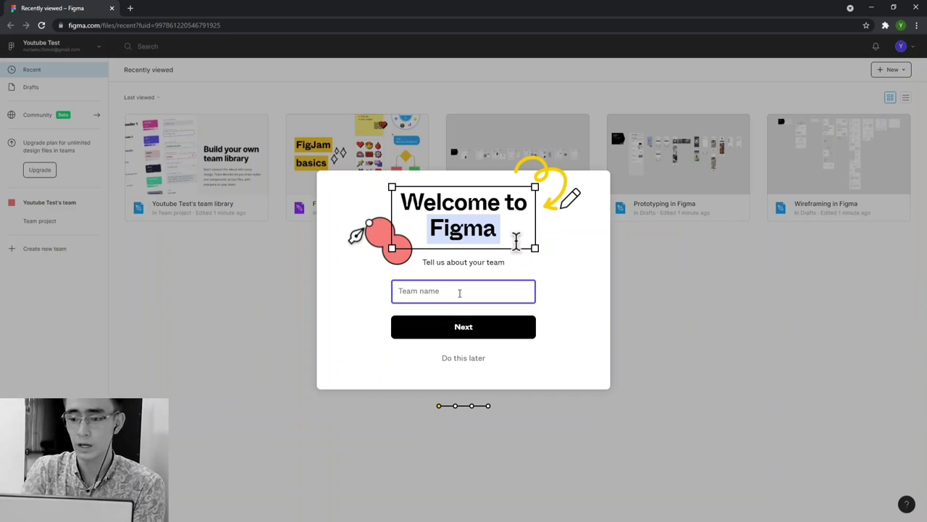
# - Choose Do this later instead of naming a team
pyautogui.click(475, 368)
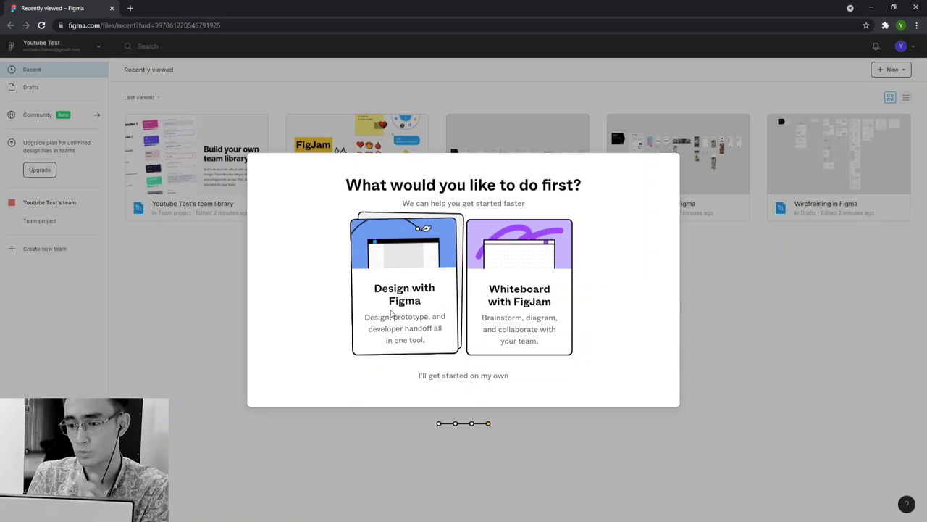
# - Pick Design with Figma and start on your own without a preset
pyautogui.click(391, 313)
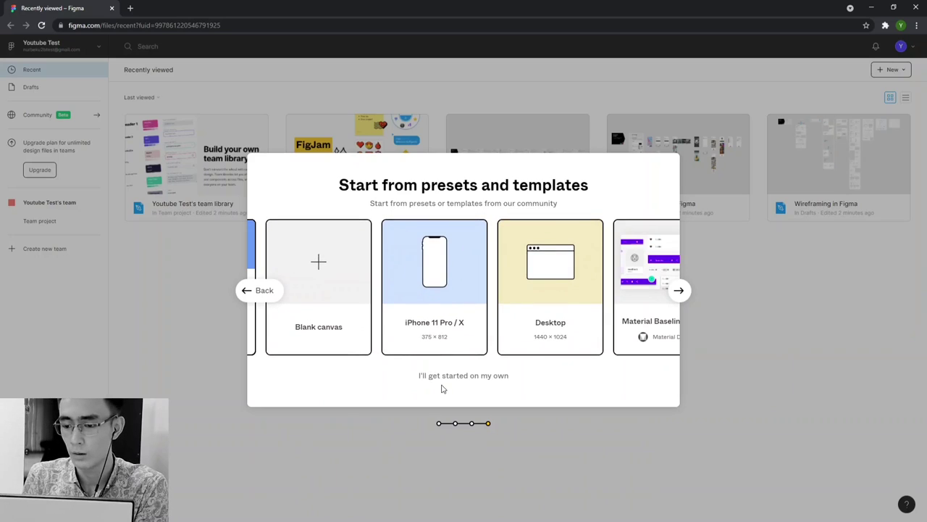
pyautogui.click(442, 378)
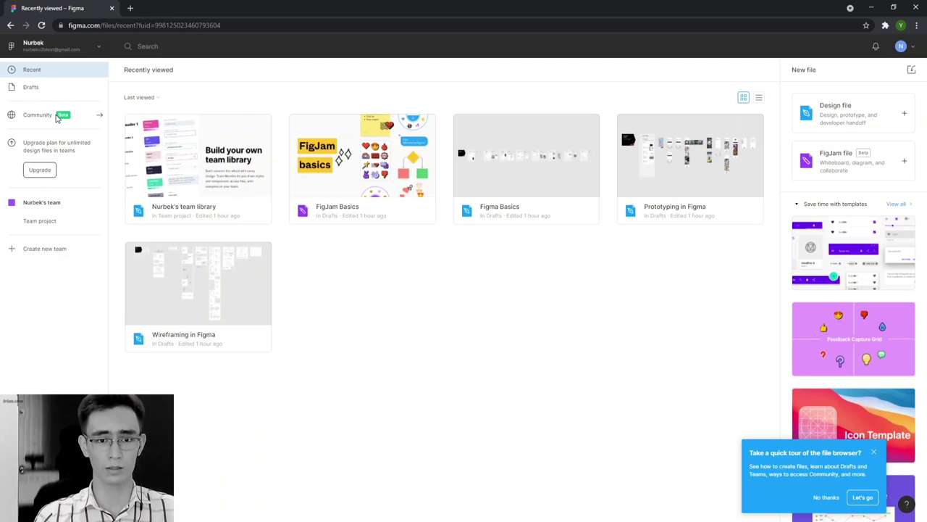
# - Go to the Community page from the file browser sidebar
pyautogui.click(75, 117)
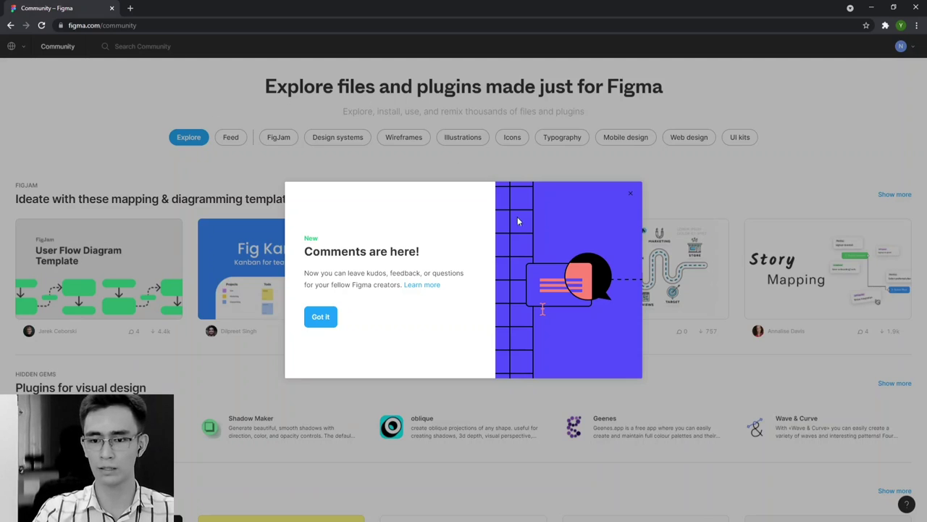
# - Dismiss the 'Comments are here!' popup with Got it and glance over the Explore page
pyautogui.click(321, 318)
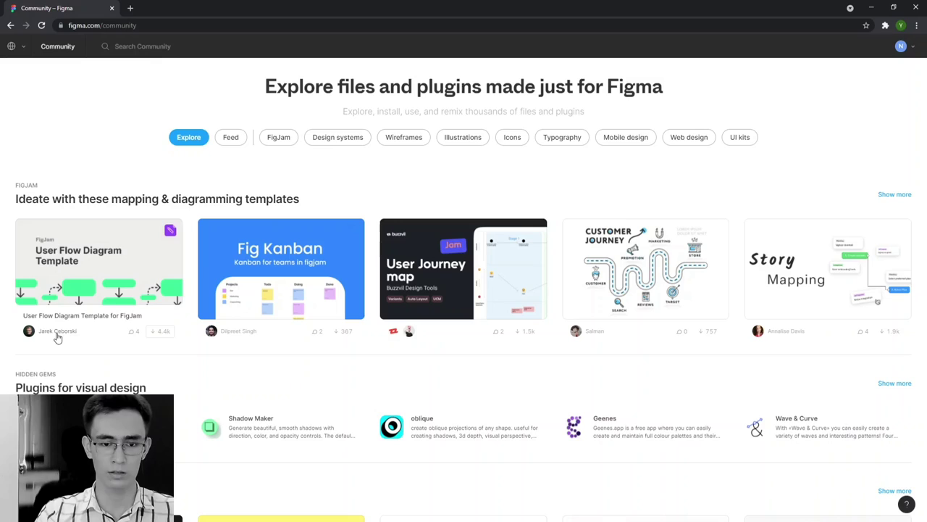
pyautogui.moveTo(98, 268)
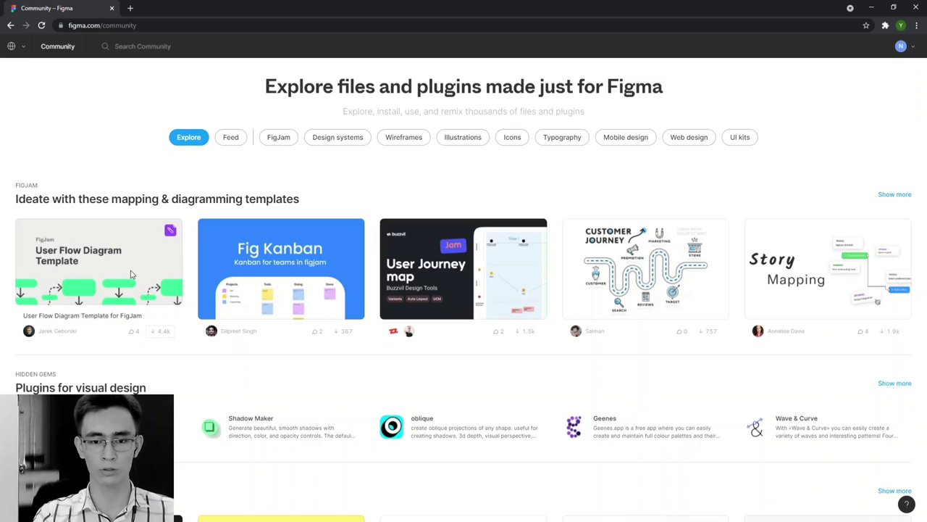
pyautogui.scroll(-1, 464, 359)
pyautogui.scroll(1, 464, 254)
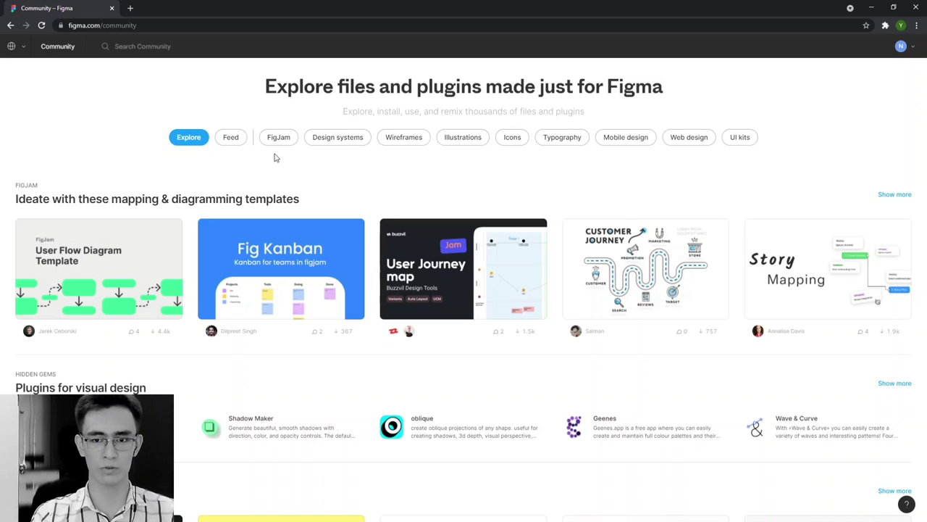
# - Browse the Design systems, Wireframes and Illustrations categories
pyautogui.click(334, 142)
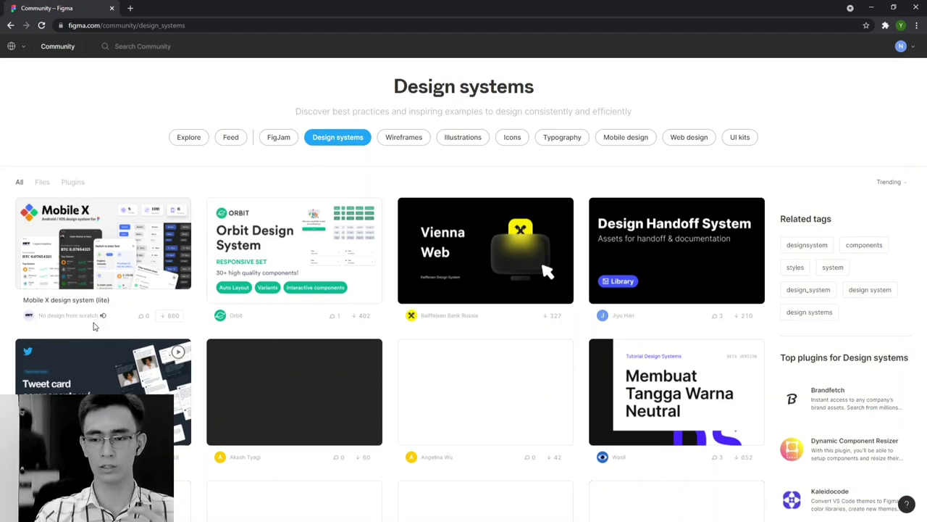
pyautogui.click(406, 139)
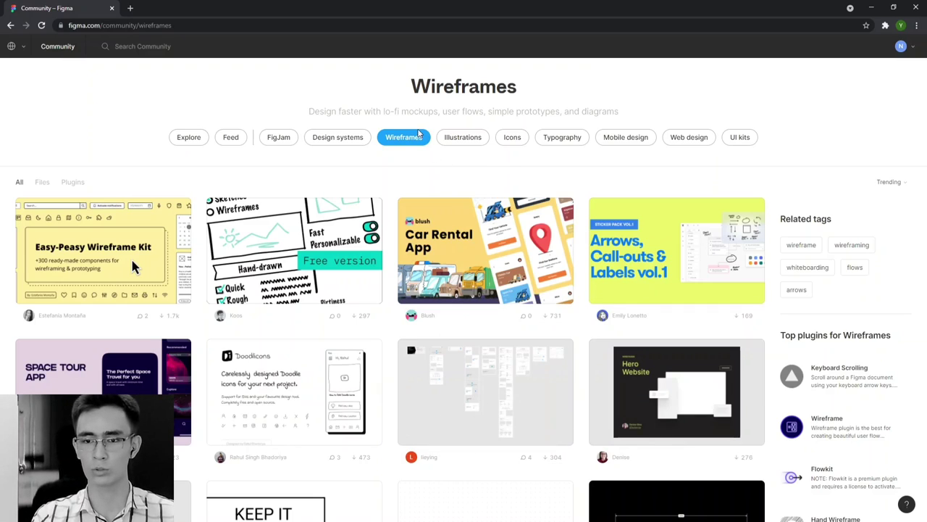
pyautogui.click(451, 140)
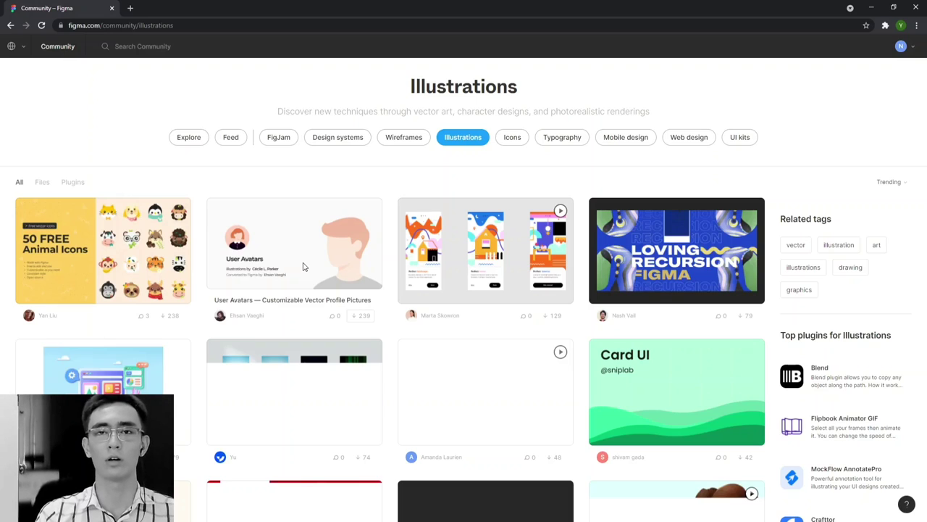
pyautogui.scroll(-2, 404, 350)
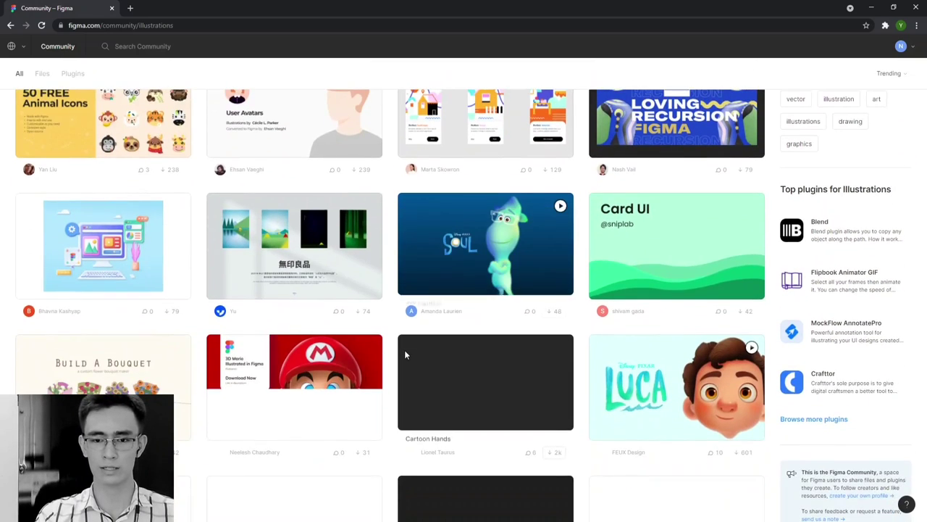
pyautogui.scroll(2, 404, 349)
pyautogui.scroll(-1, 405, 350)
pyautogui.scroll(-1, 405, 349)
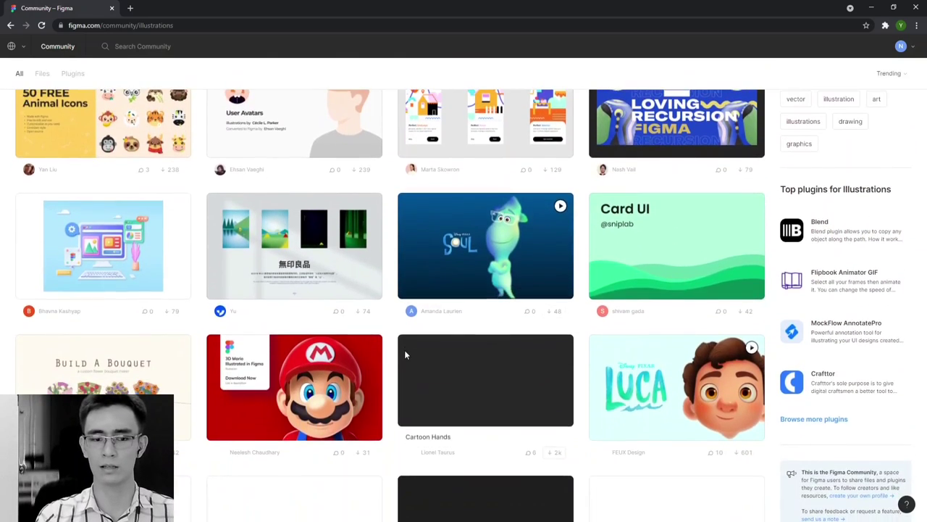
pyautogui.scroll(2, 403, 334)
pyautogui.scroll(-3, 418, 340)
pyautogui.scroll(1, 418, 340)
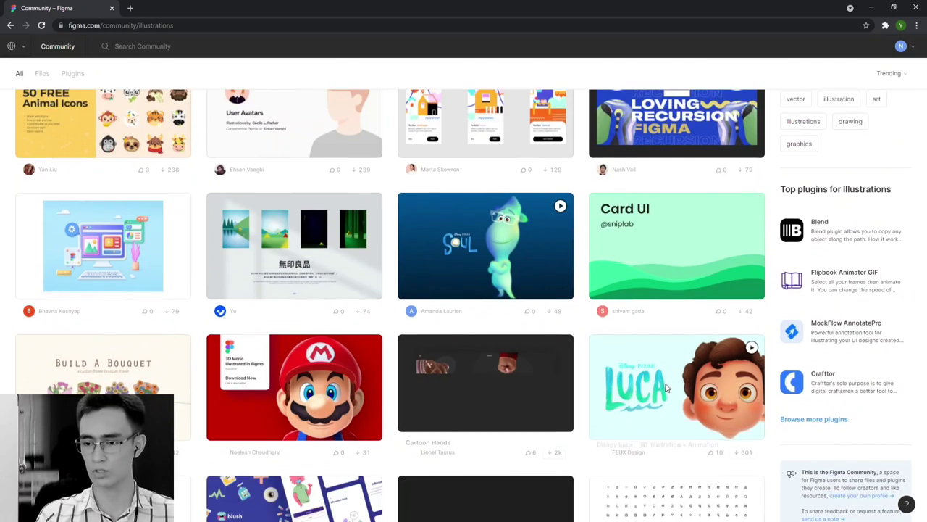
pyautogui.scroll(2, 418, 340)
# - Browse Icons, Typography and Mobile design, ending on the Web design category
pyautogui.click(517, 139)
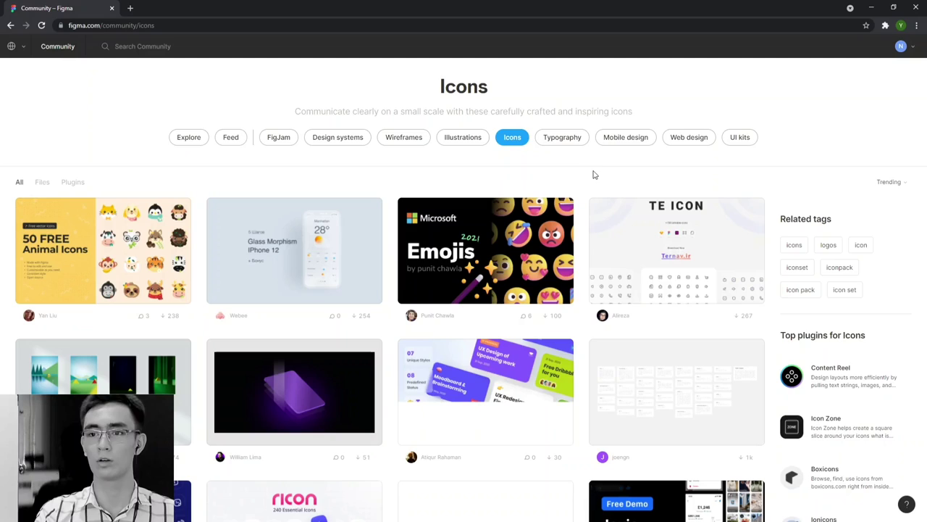
pyautogui.click(571, 140)
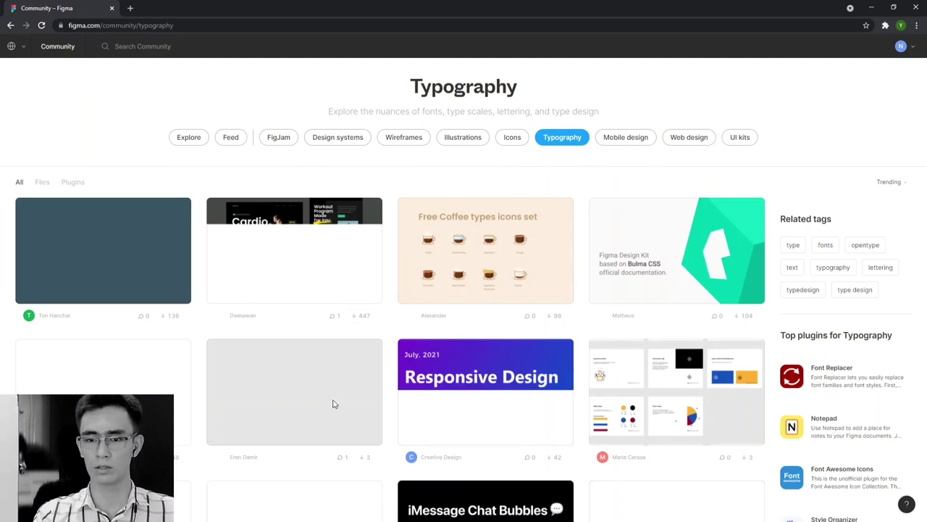
pyautogui.click(619, 142)
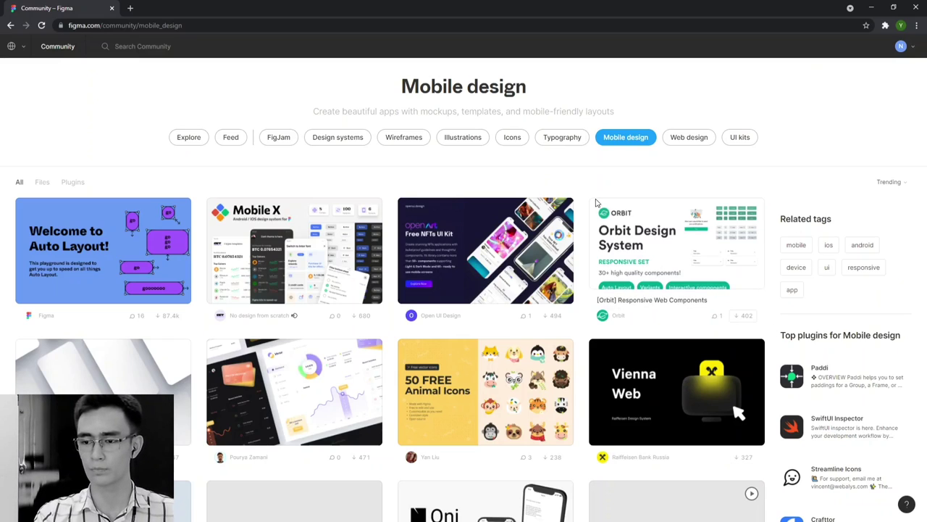
pyautogui.click(692, 138)
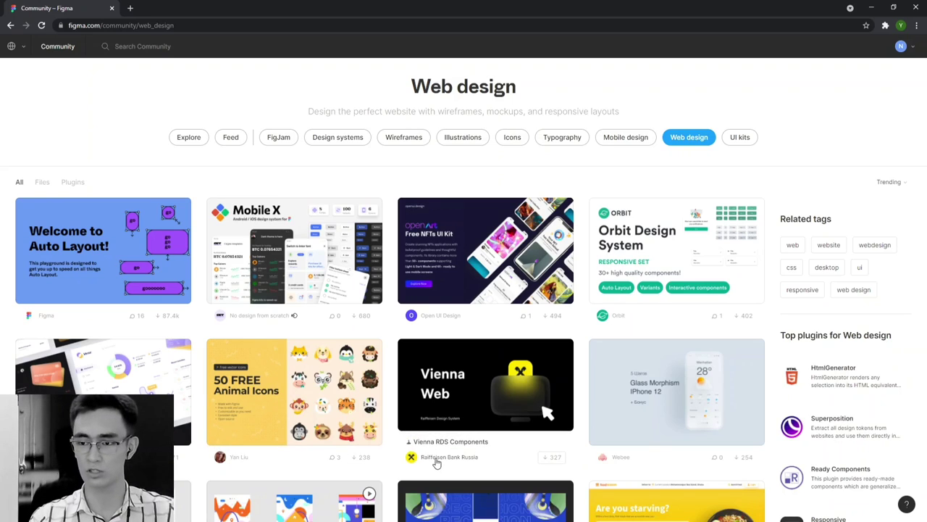
# - Scroll the Web design files, then return to your own workspace's Recently viewed list
pyautogui.scroll(-1, 435, 456)
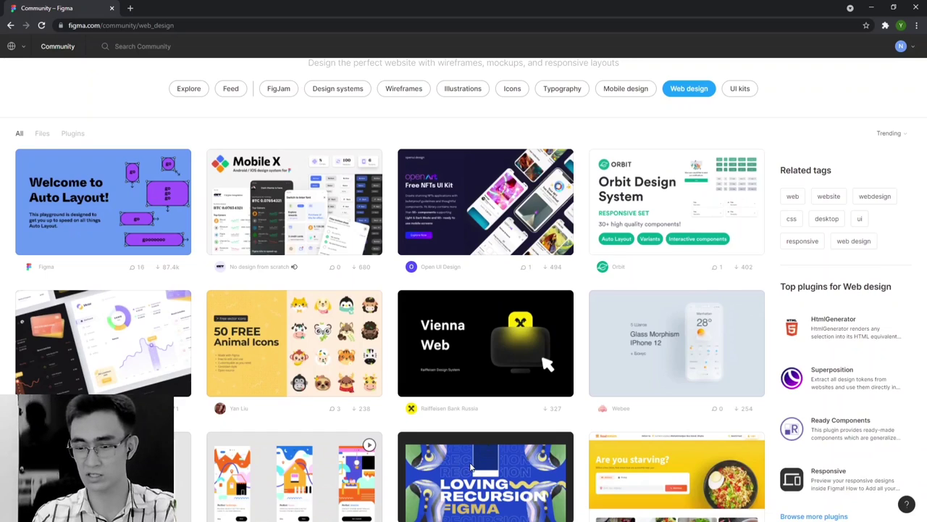
pyautogui.scroll(-1, 469, 467)
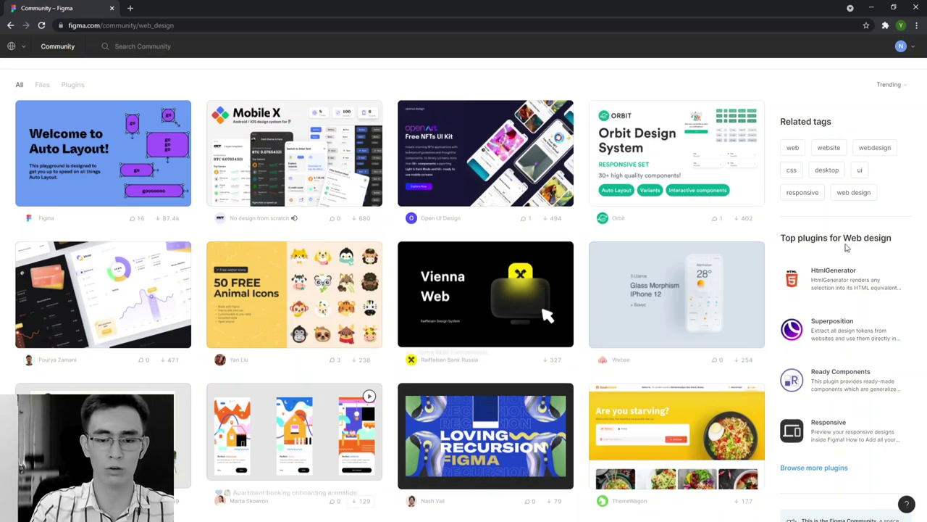
pyautogui.scroll(1, 719, 359)
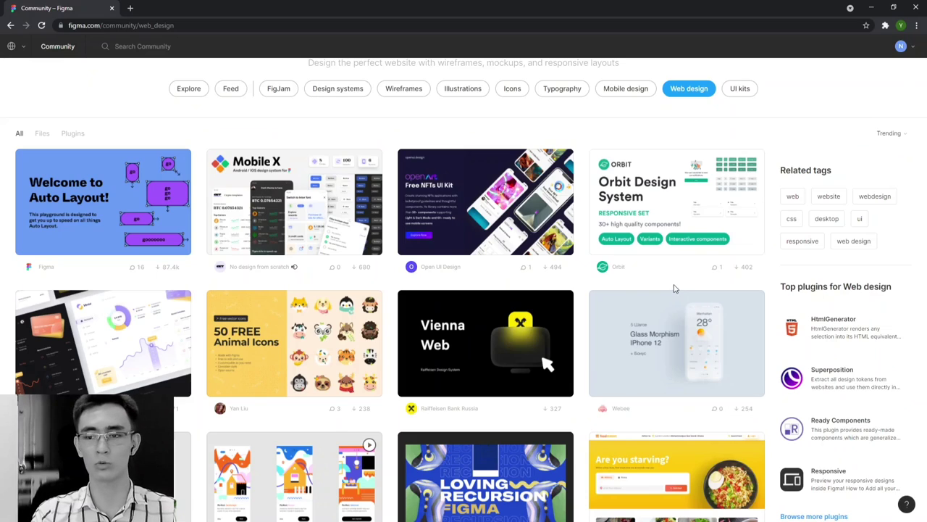
pyautogui.scroll(-2, 451, 434)
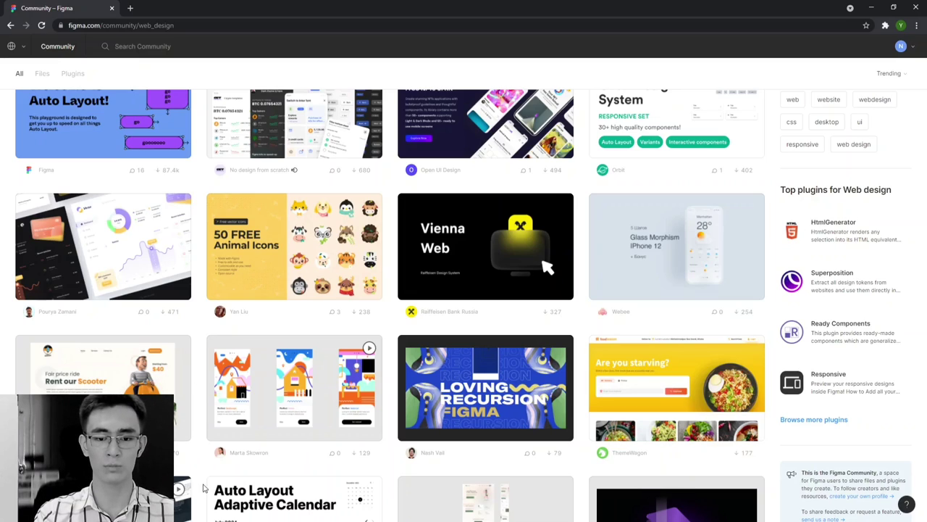
pyautogui.scroll(2, 79, 126)
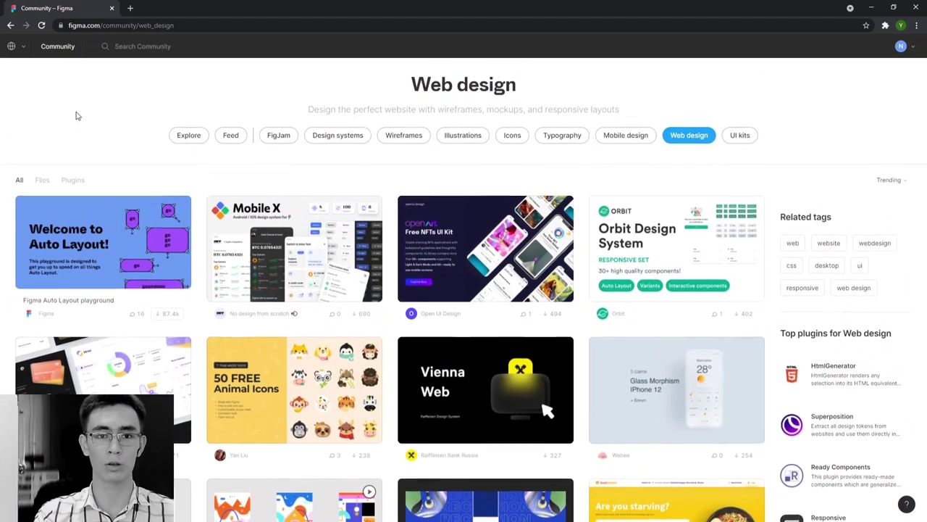
pyautogui.click(18, 48)
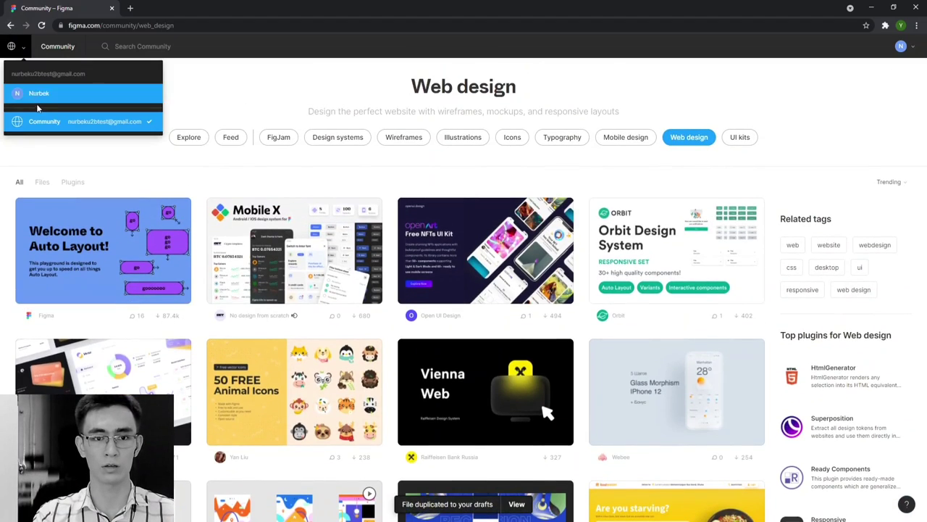
pyautogui.click(39, 102)
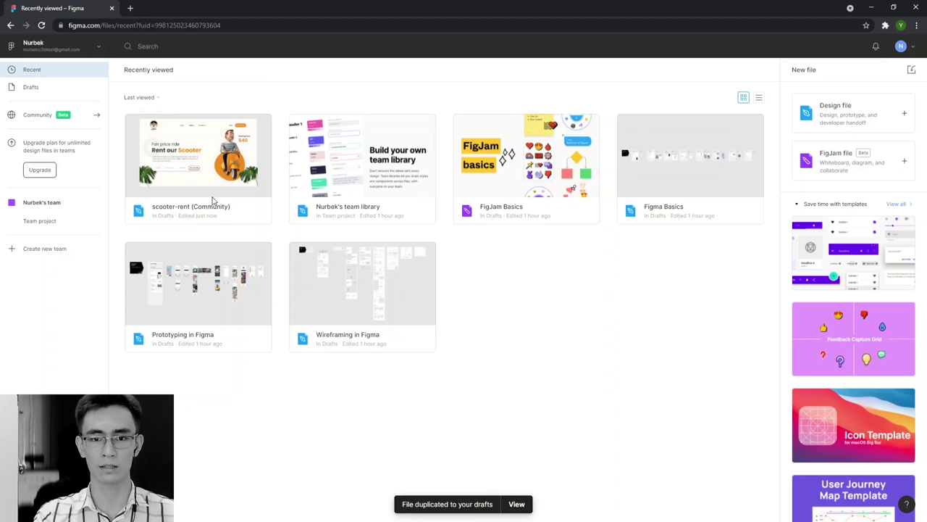
# - Open the scooter-rent (Community) file from Recently viewed and scroll around its Rent our Scooter landing page
pyautogui.click(241, 166)
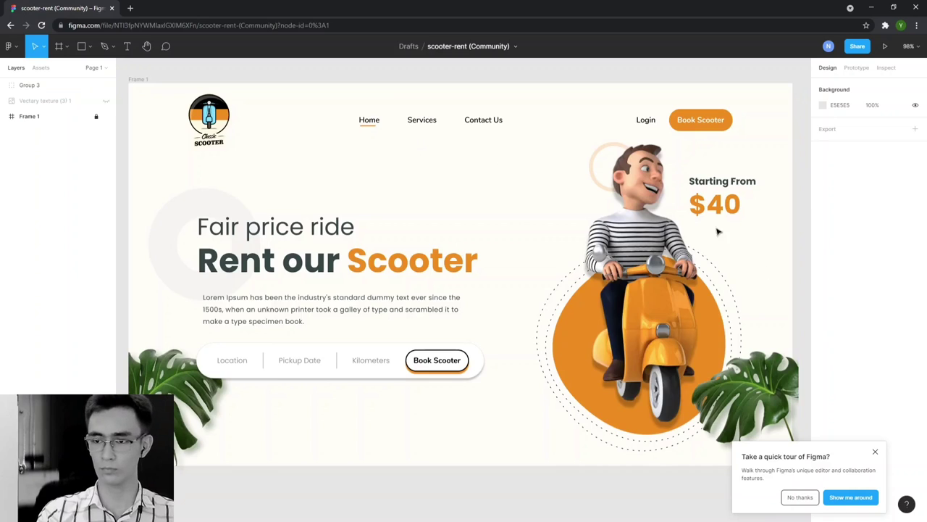
pyautogui.scroll(-1, 609, 344)
pyautogui.scroll(1, 610, 343)
pyautogui.keyDown('ctrl'); pyautogui.scroll(-2, 426, 270); pyautogui.keyUp('ctrl')
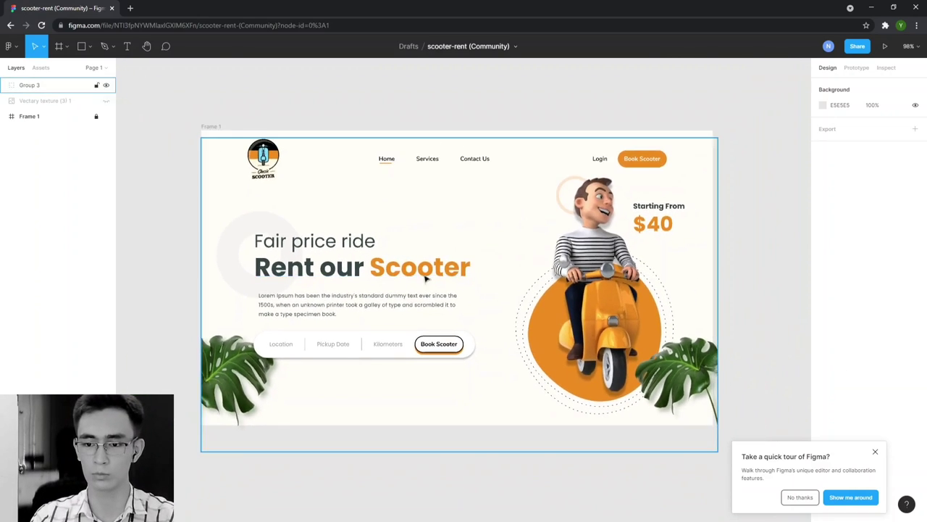
pyautogui.keyDown('ctrl'); pyautogui.scroll(3, 411, 189); pyautogui.keyUp('ctrl')
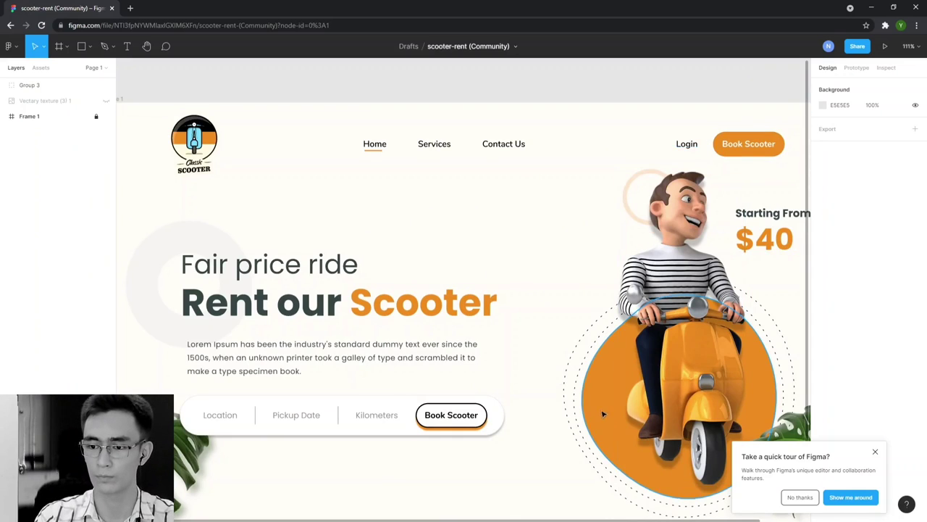
pyautogui.keyDown('ctrl'); pyautogui.scroll(-2, 253, 409); pyautogui.keyUp('ctrl')
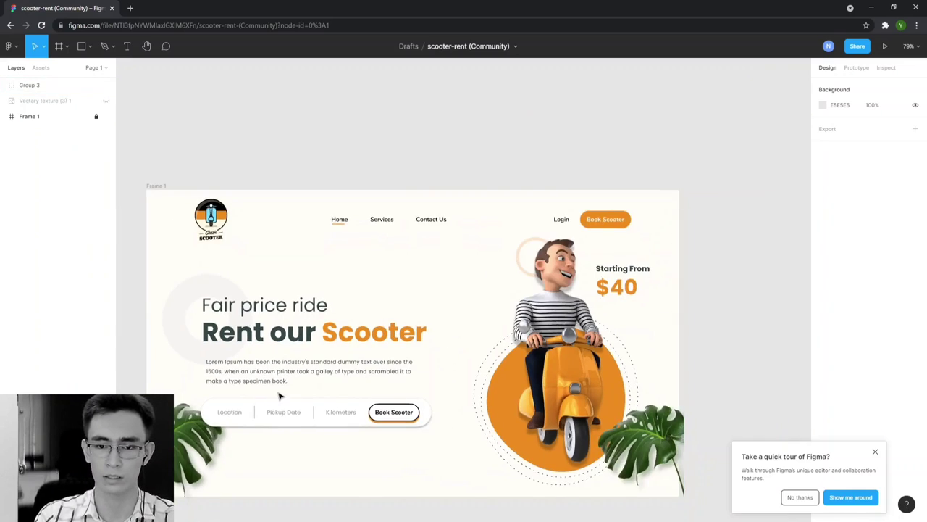
# - Return from the scooter-rent design to the Recently viewed files list
pyautogui.click(12, 26)
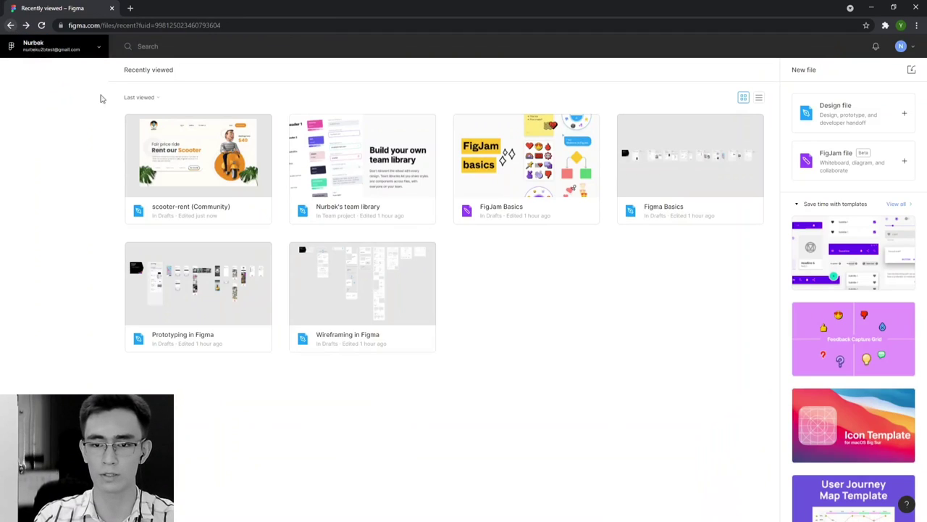